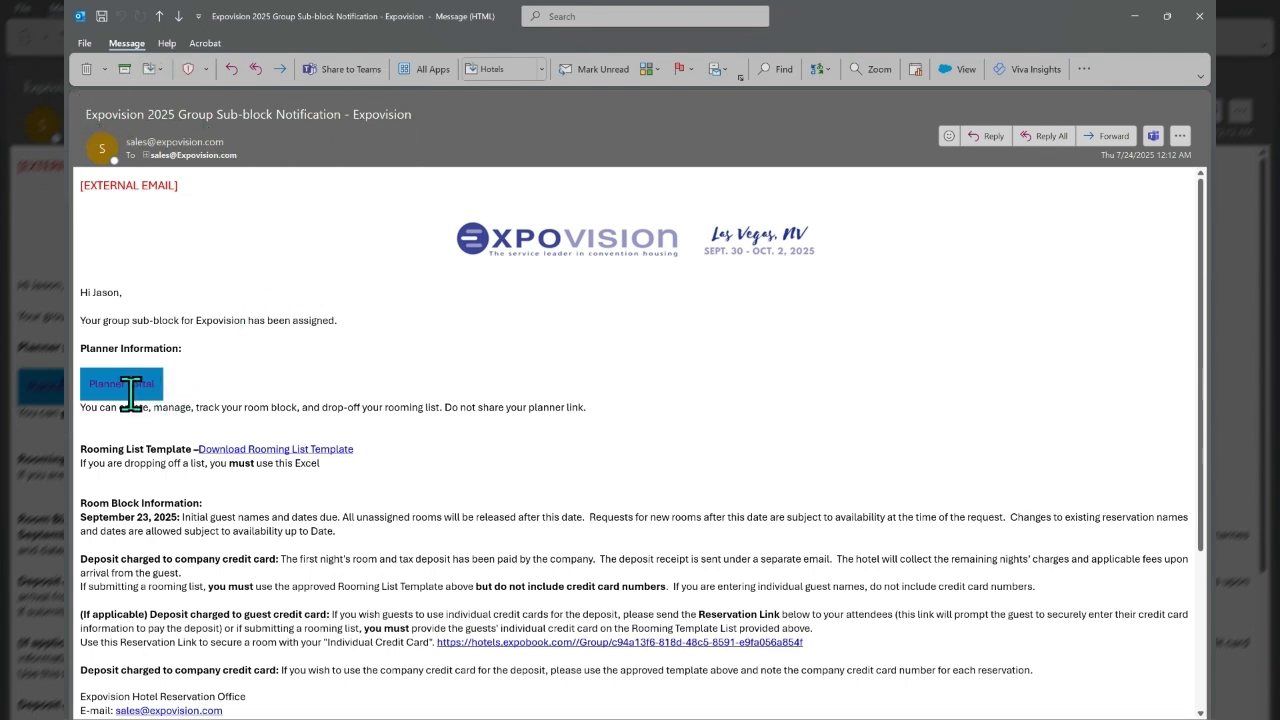
Review the sub-block notification email's planner link note, September 23 deadline, guest credit card deposit terms and rooming list template link.
{"action": "left_click_drag", "start_coordinate": [82, 403], "coordinate": [590, 410]}
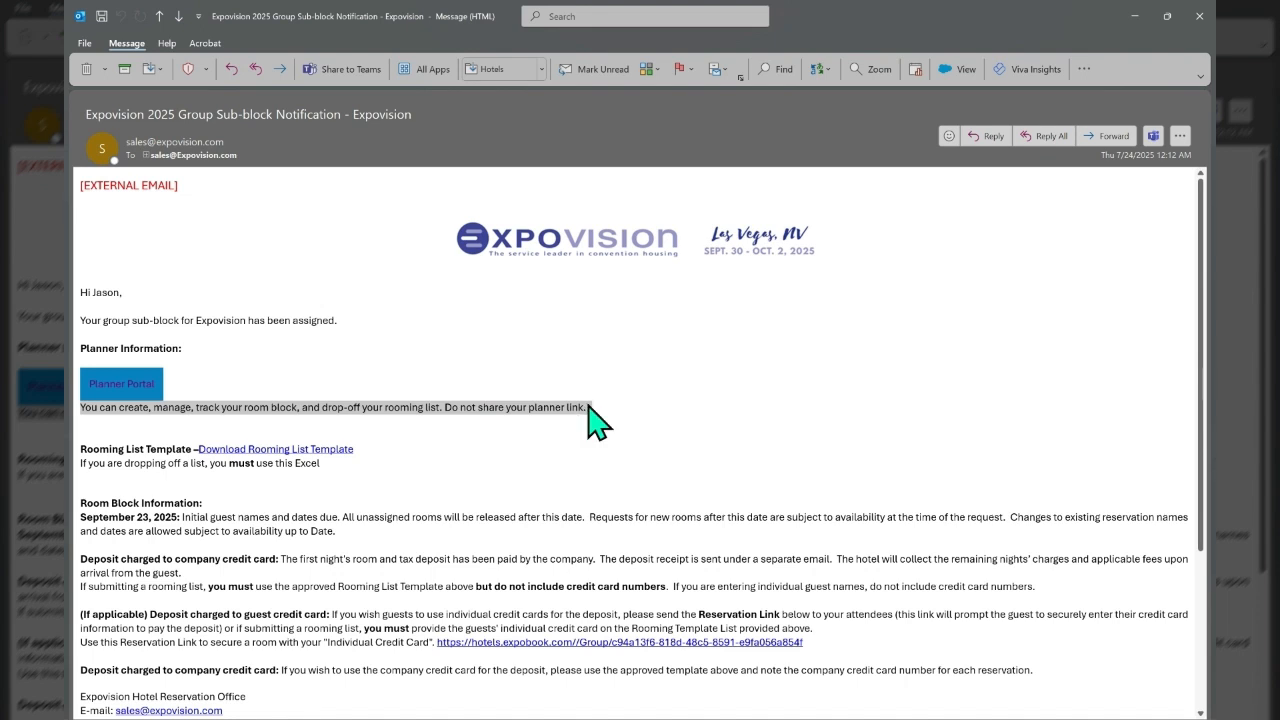
{"action": "double_click", "coordinate": [70, 540]}
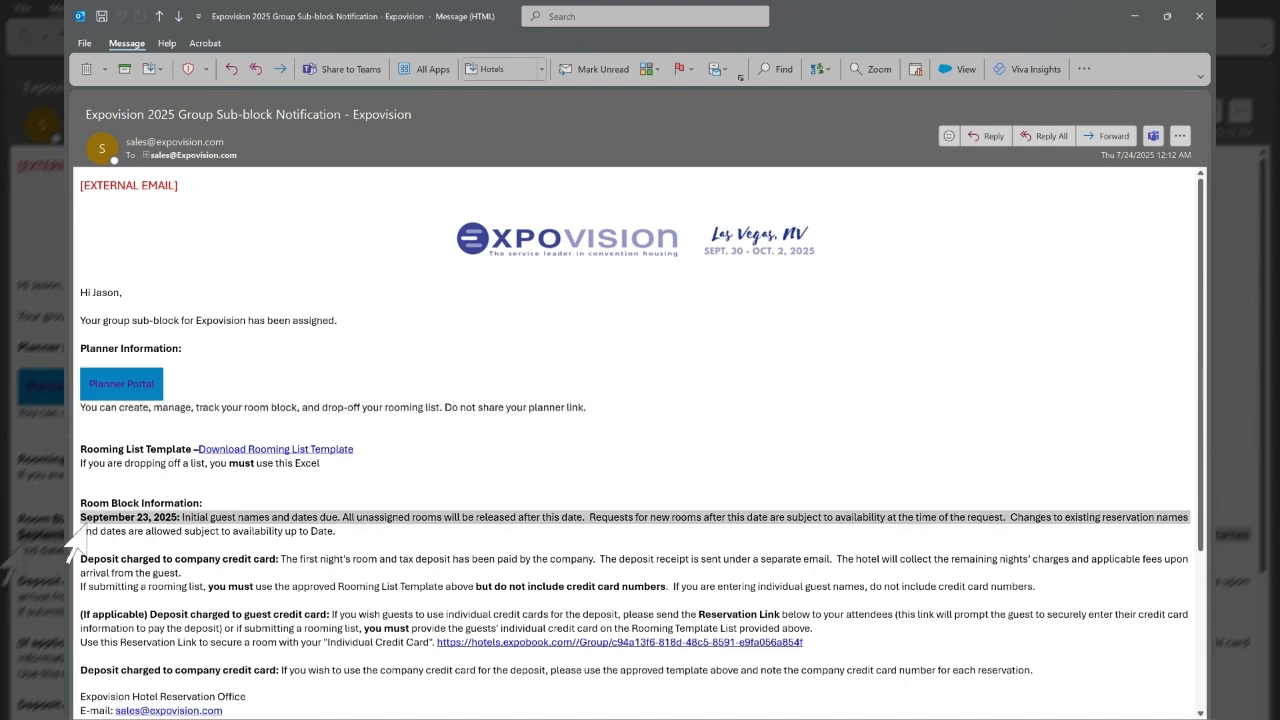
{"action": "left_click_drag", "start_coordinate": [80, 528], "coordinate": [90, 541]}
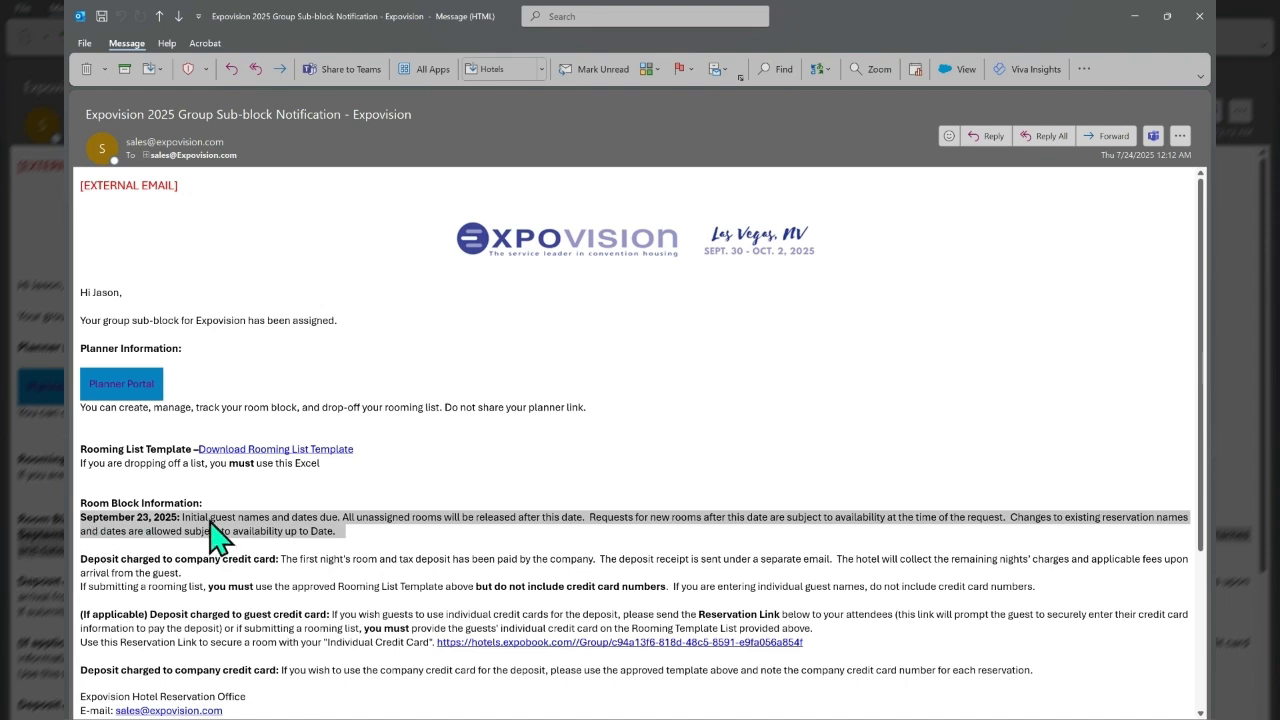
{"action": "left_click", "coordinate": [580, 521]}
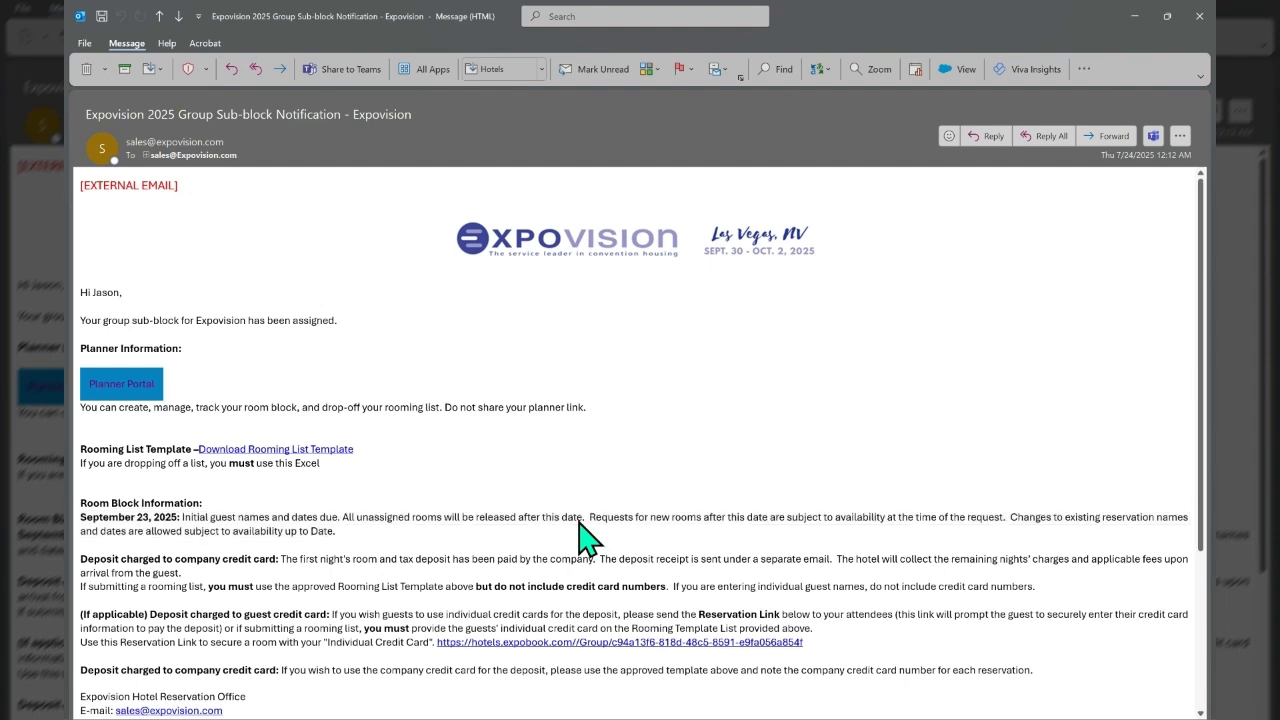
{"action": "scroll", "coordinate": [585, 540], "scroll_direction": "down", "scroll_amount": 4}
{"action": "scroll", "coordinate": [577, 518], "scroll_direction": "down", "scroll_amount": 1}
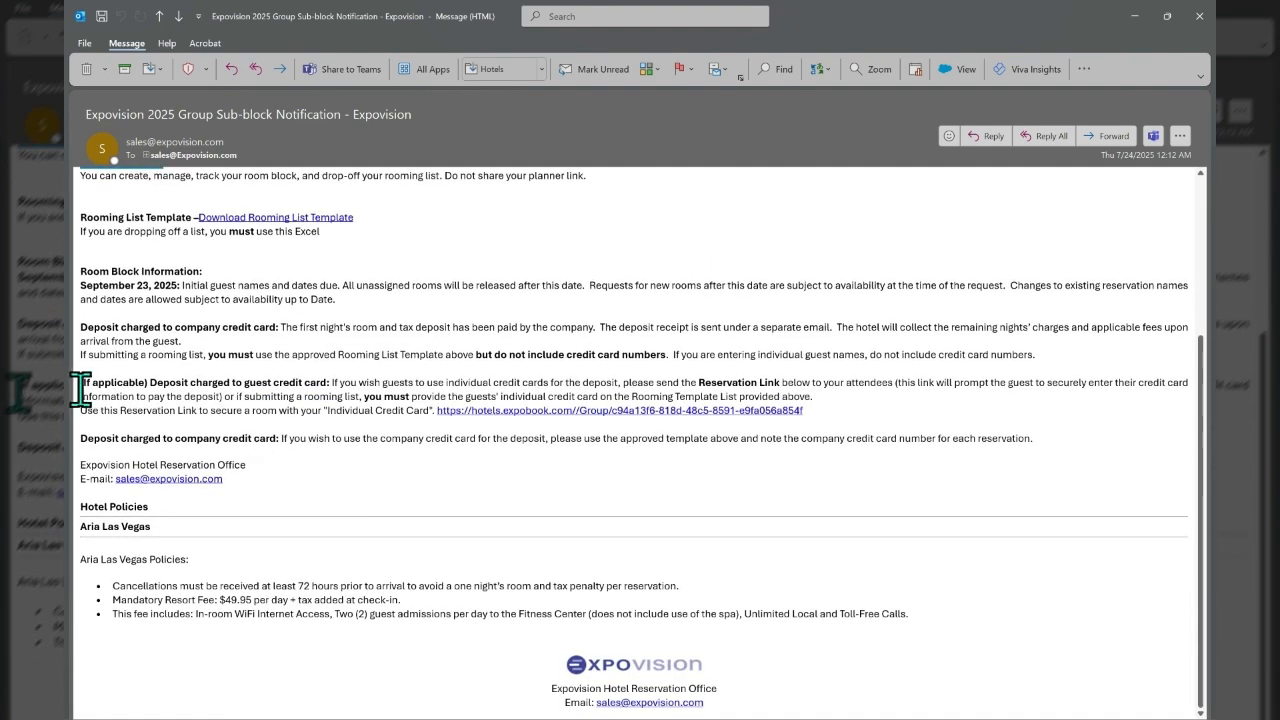
{"action": "left_click_drag", "start_coordinate": [80, 384], "coordinate": [570, 415]}
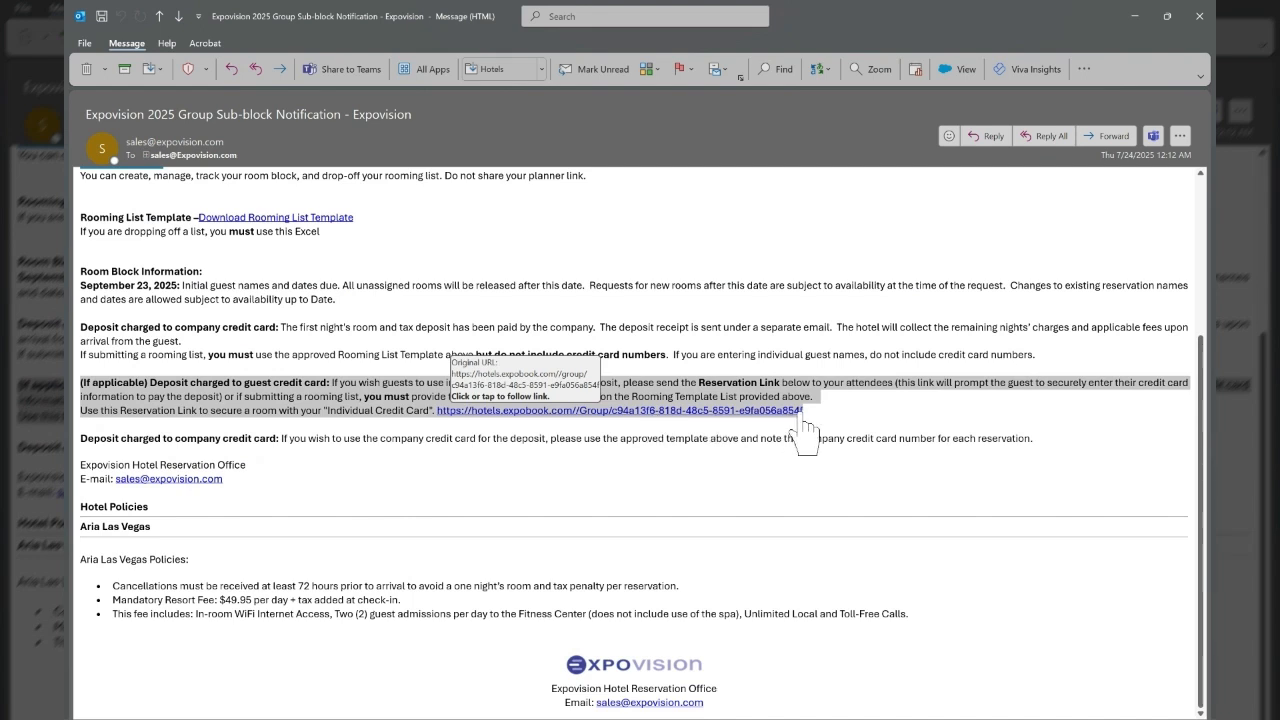
{"action": "scroll", "coordinate": [812, 418], "scroll_direction": "up", "scroll_amount": 2}
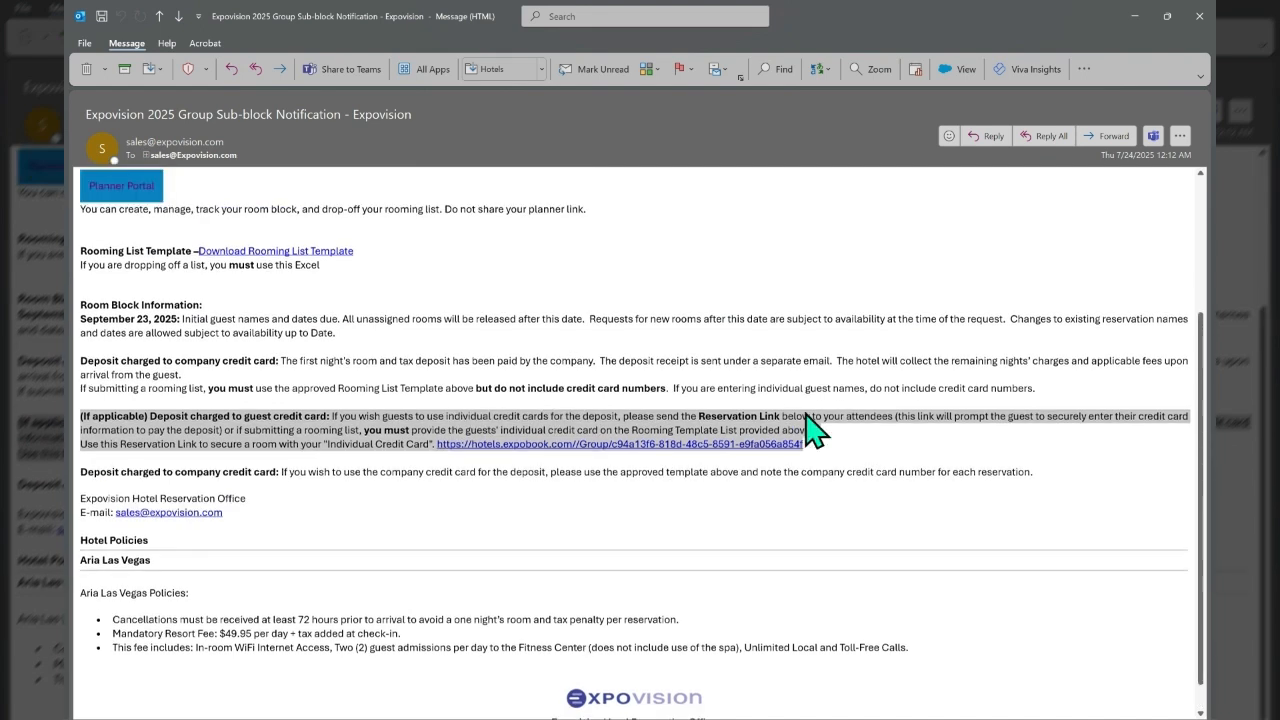
{"action": "scroll", "coordinate": [806, 405], "scroll_direction": "up", "scroll_amount": 3}
{"action": "left_click", "coordinate": [131, 410]}
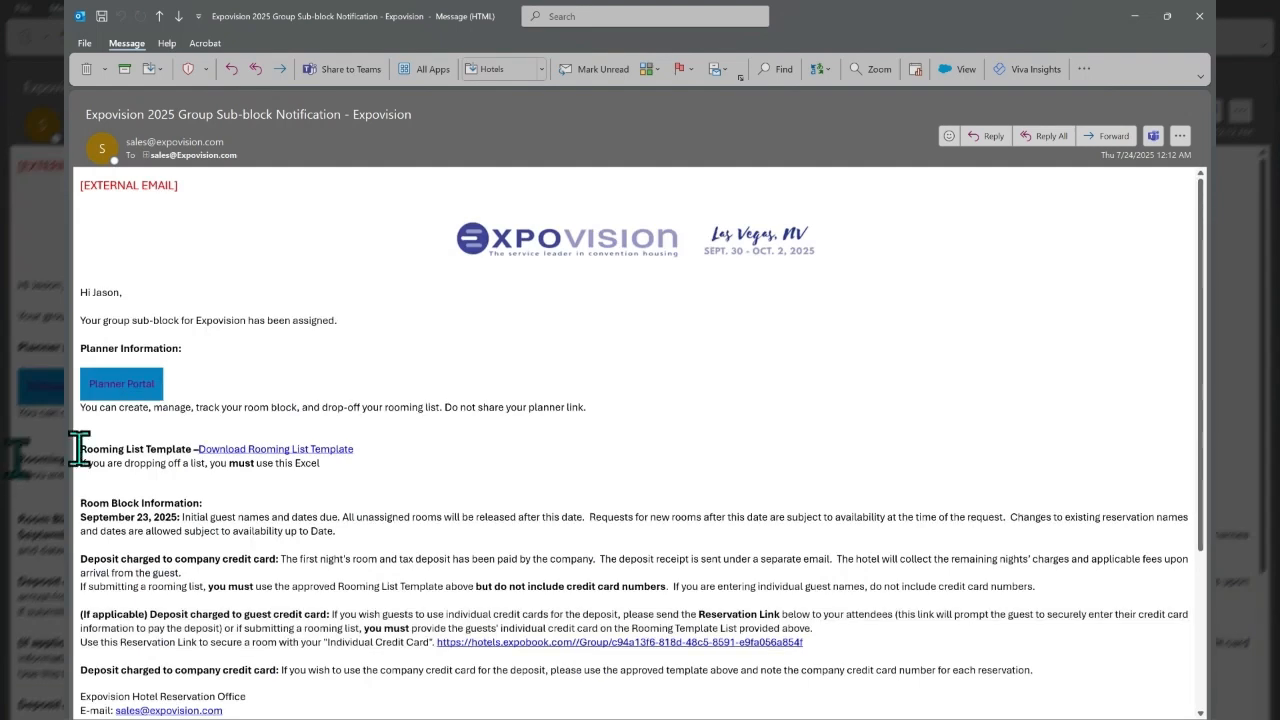
{"action": "left_click_drag", "start_coordinate": [79, 449], "coordinate": [252, 447]}
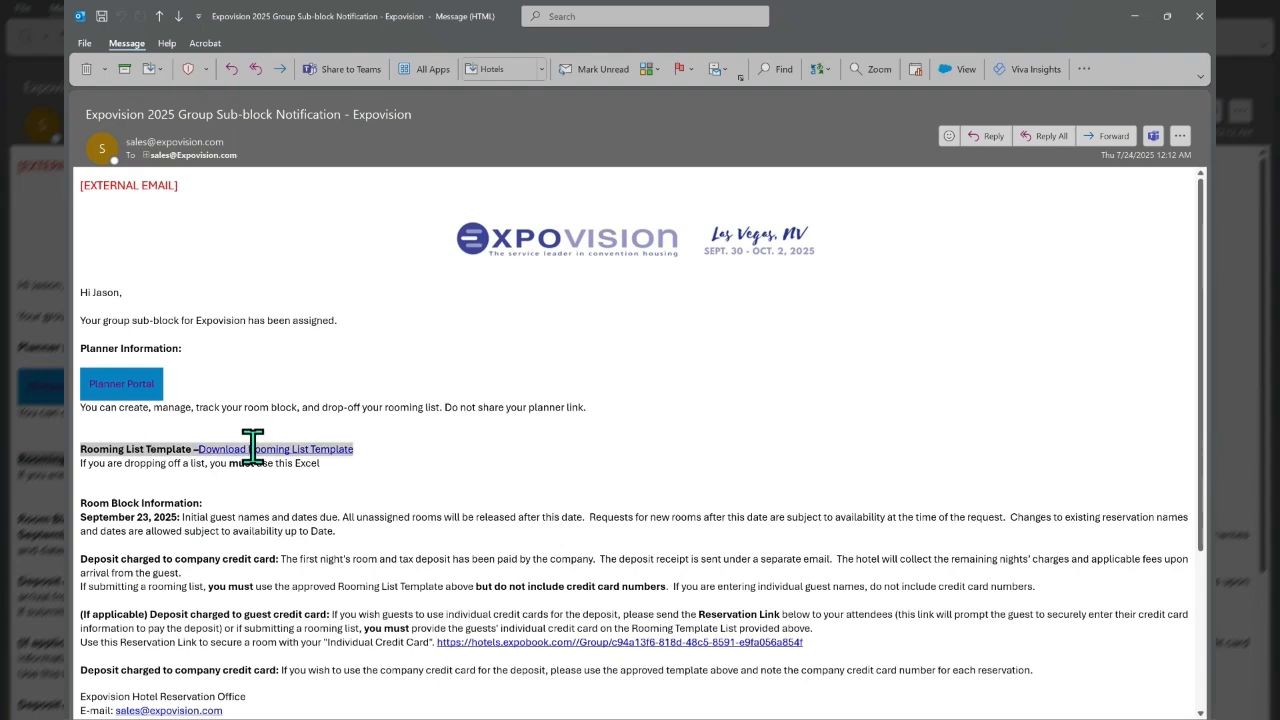
Open the Planner Portal from the email and examine the rates and inventory for ARIA Resort and Casino.
{"action": "left_click", "coordinate": [152, 390]}
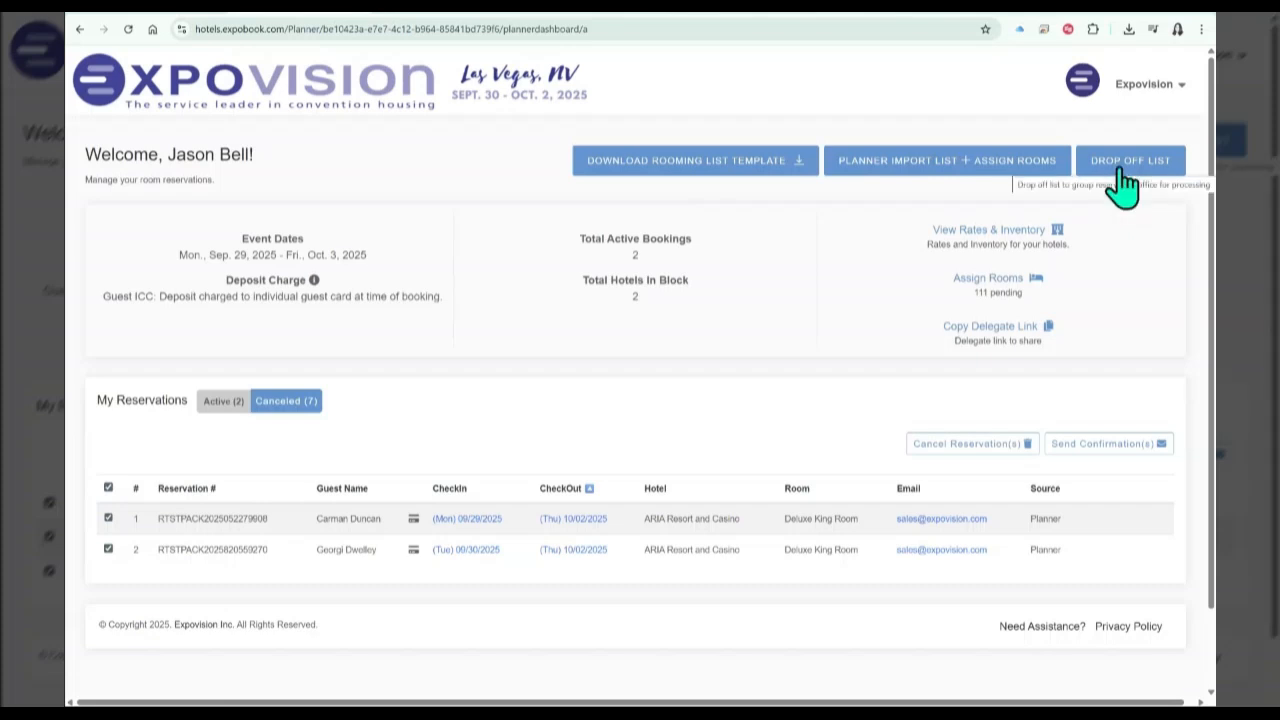
{"action": "left_click", "coordinate": [1020, 240]}
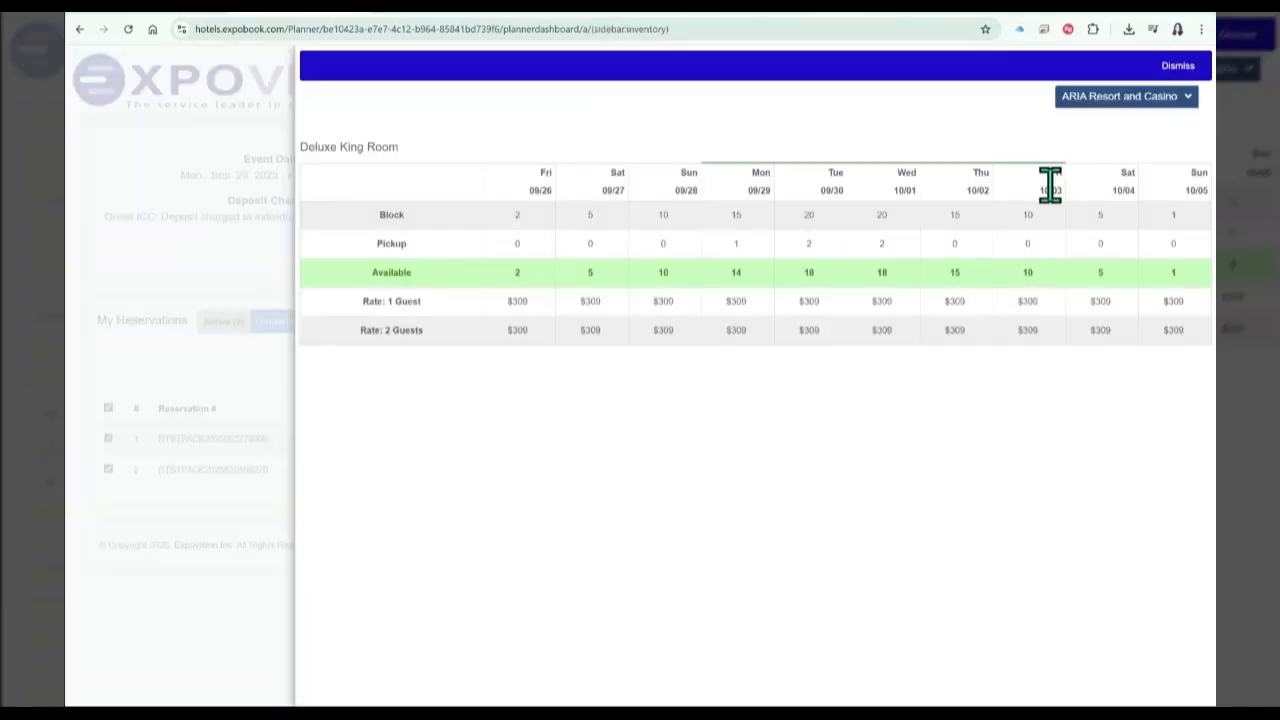
{"action": "left_click", "coordinate": [1170, 110]}
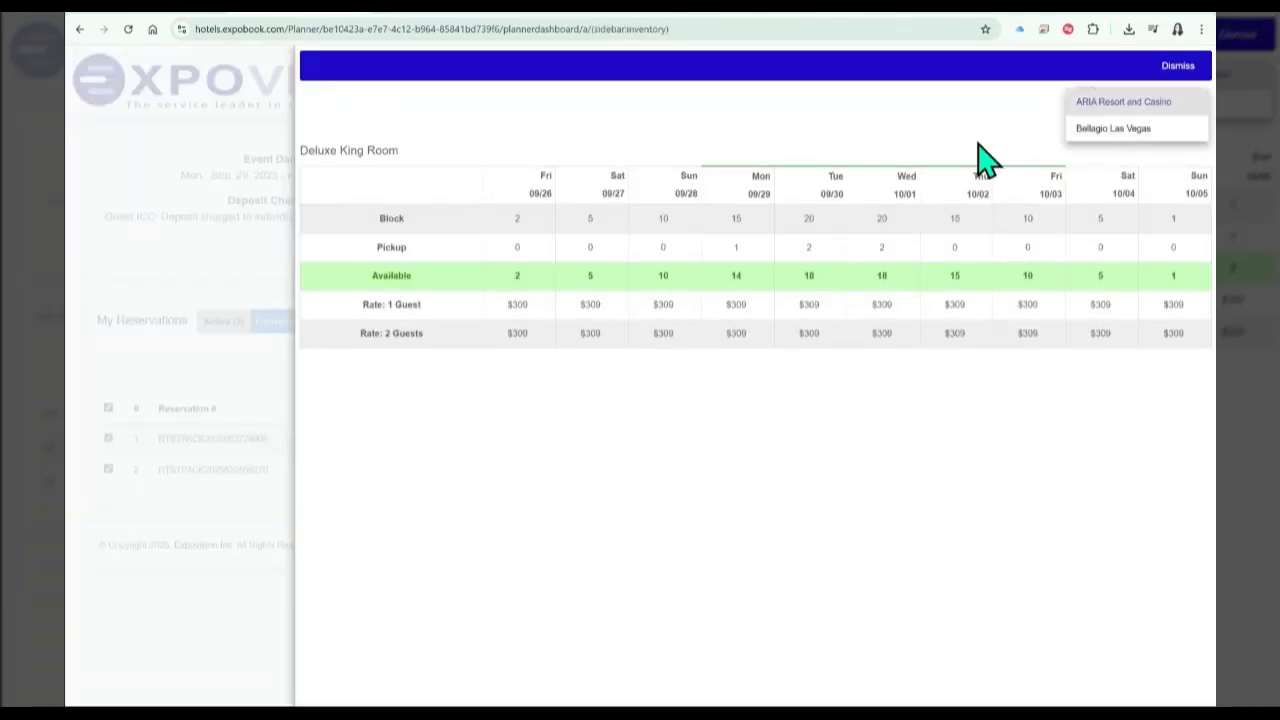
{"action": "left_click", "coordinate": [978, 143]}
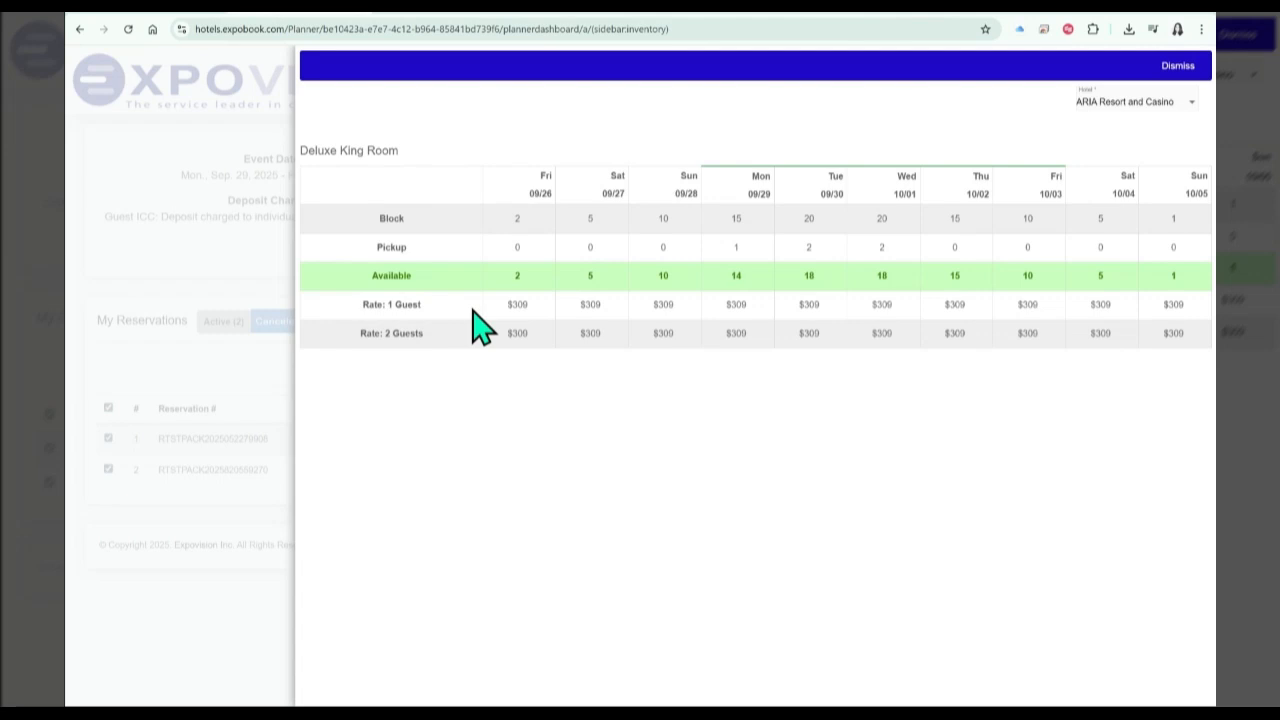
{"action": "left_click", "coordinate": [250, 280]}
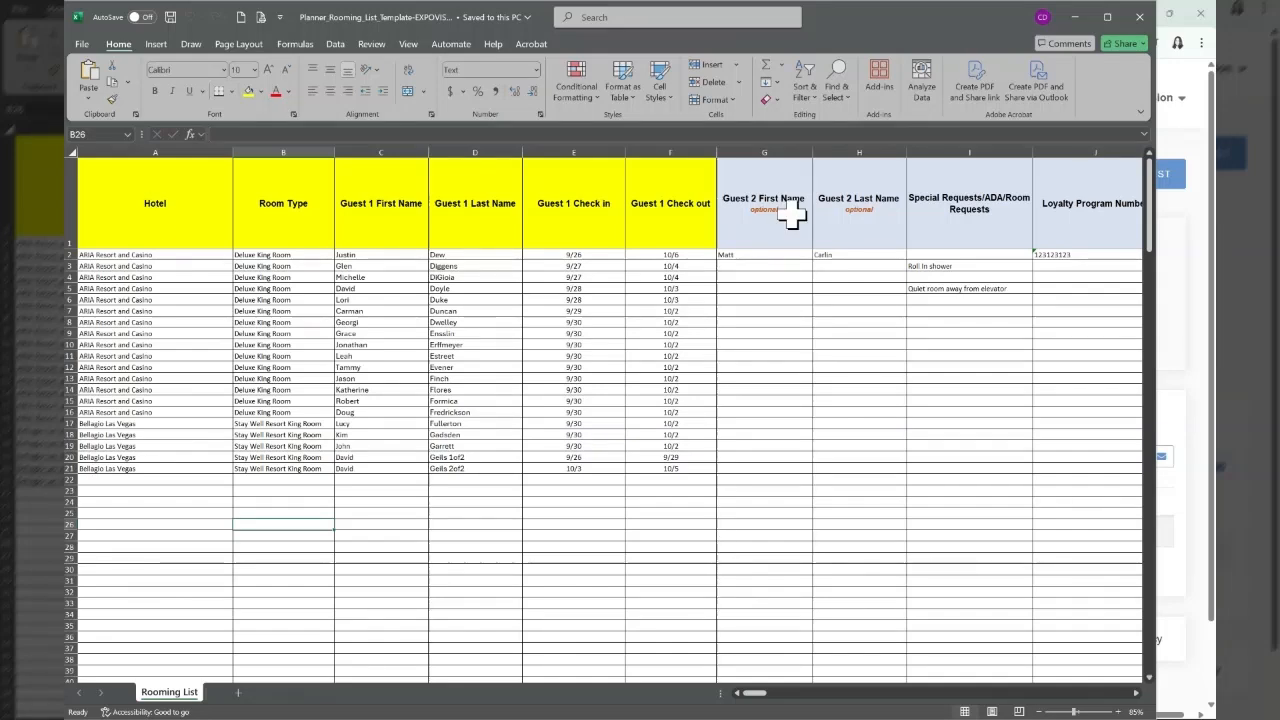
Check the rooming list spreadsheet's columns and load Planner_Rooming_List_Template-EXPOVISION.xlsx into the planner import wizard.
{"action": "scroll", "coordinate": [793, 217], "scroll_direction": "right", "scroll_amount": 5}
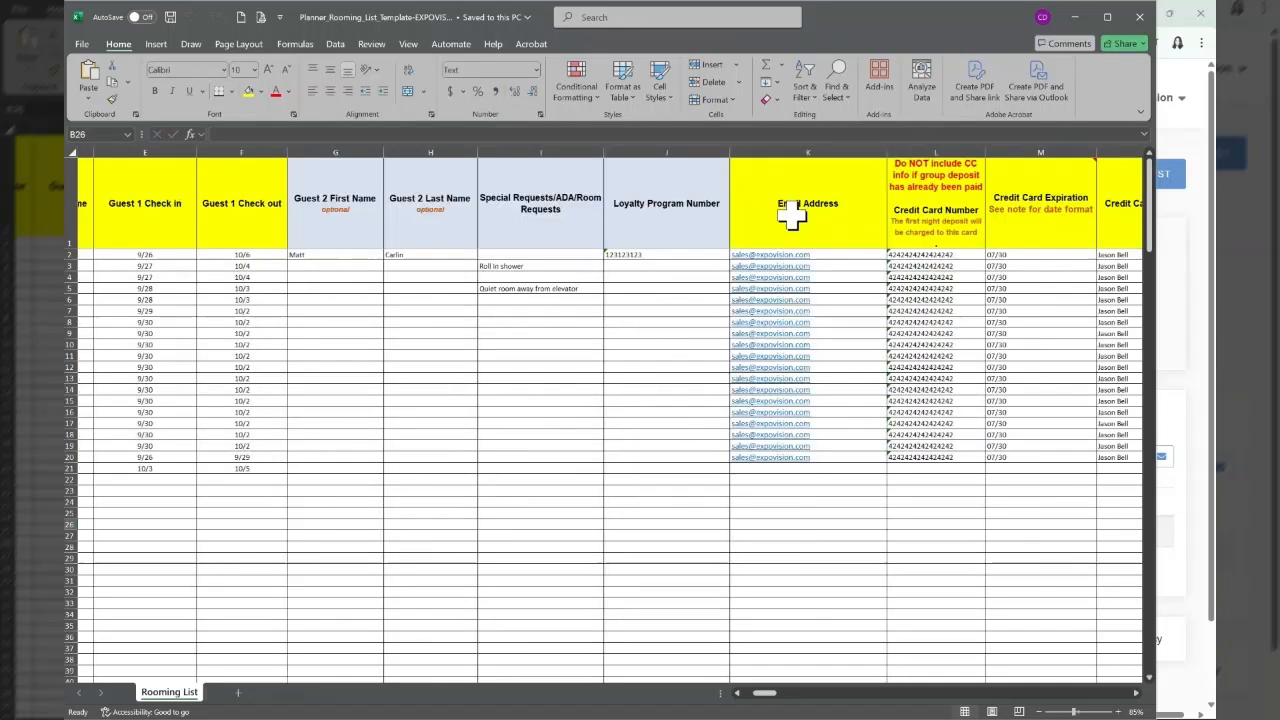
{"action": "scroll", "coordinate": [795, 225], "scroll_direction": "left", "scroll_amount": 5}
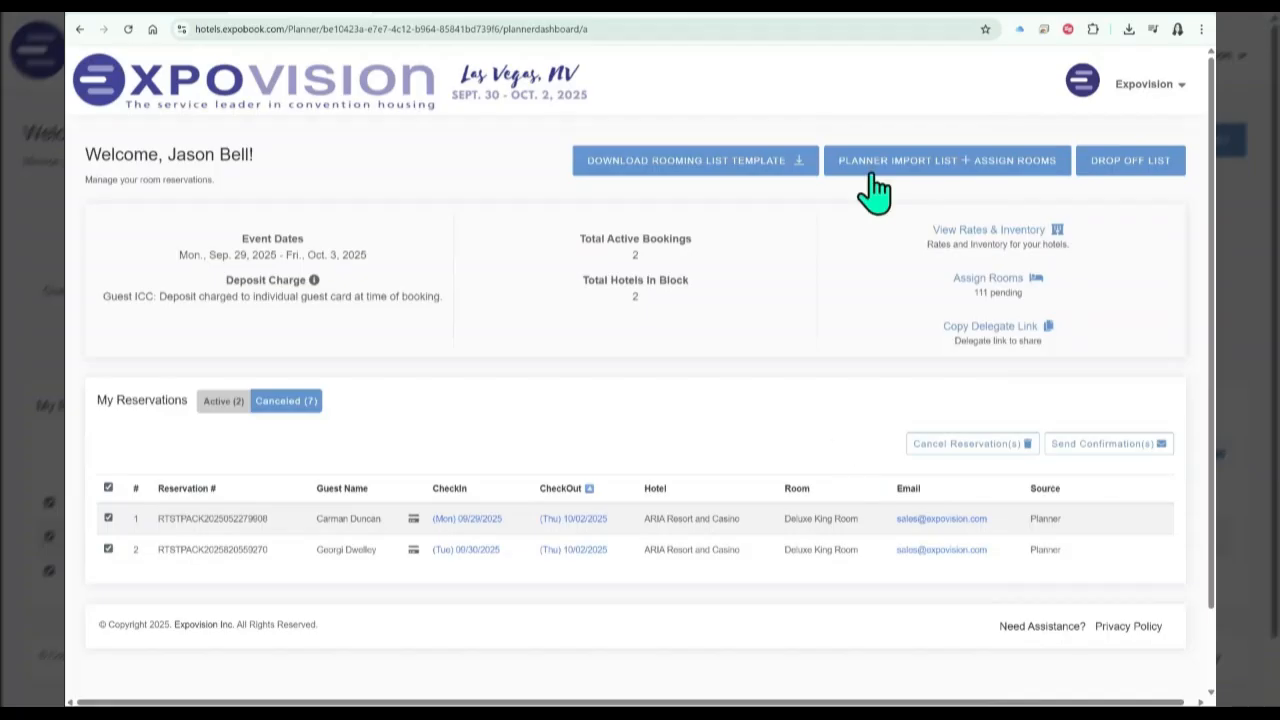
{"action": "left_click", "coordinate": [980, 187]}
{"action": "left_click", "coordinate": [872, 198]}
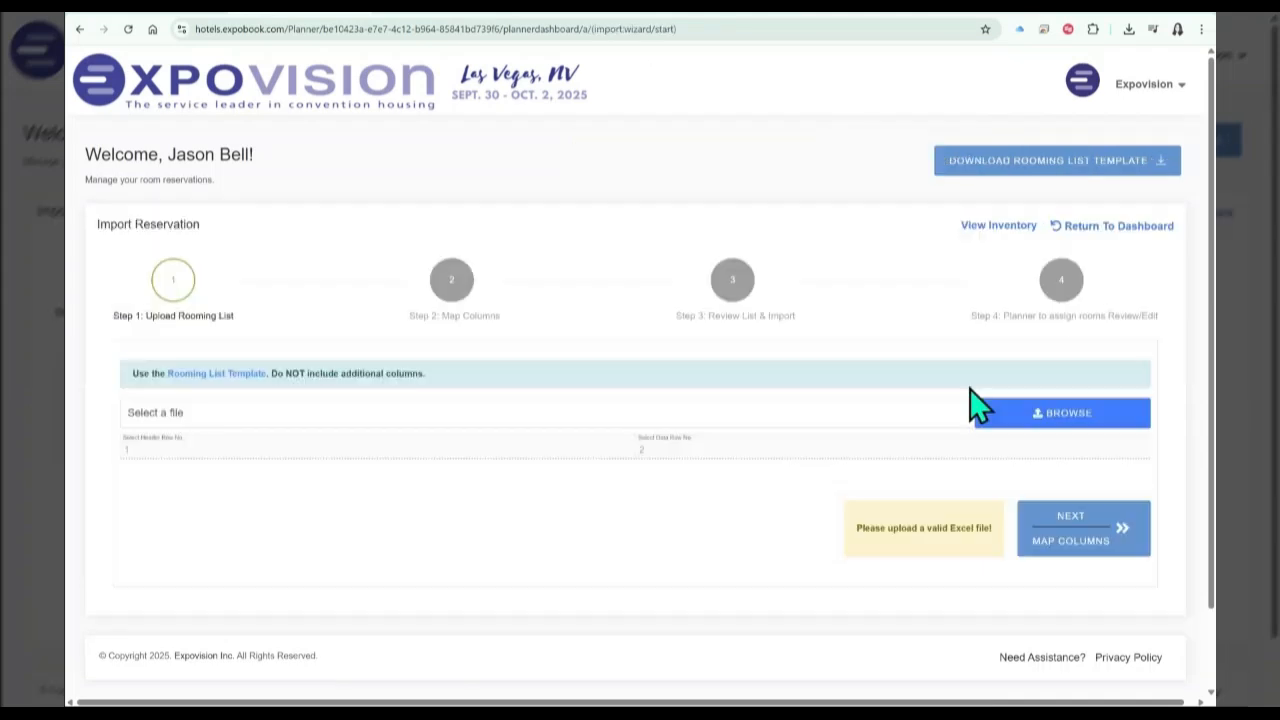
{"action": "left_click", "coordinate": [1030, 415]}
{"action": "left_click", "coordinate": [428, 115]}
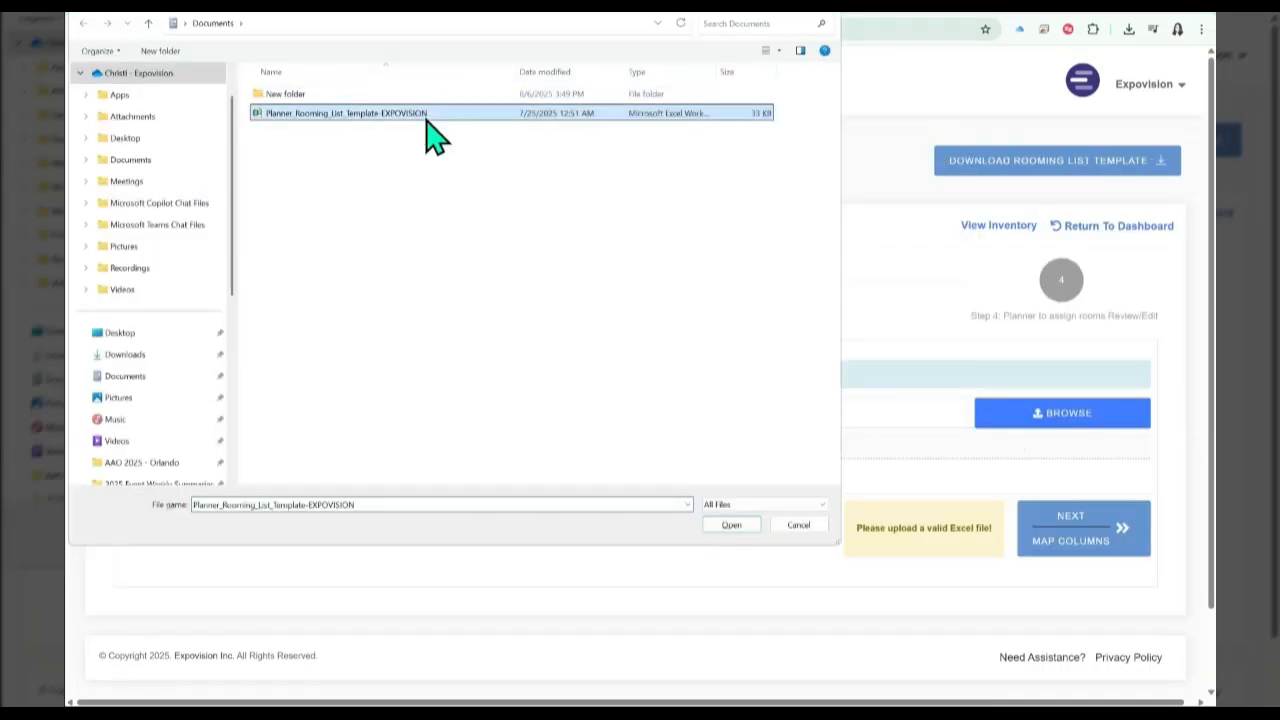
{"action": "double_click", "coordinate": [428, 115]}
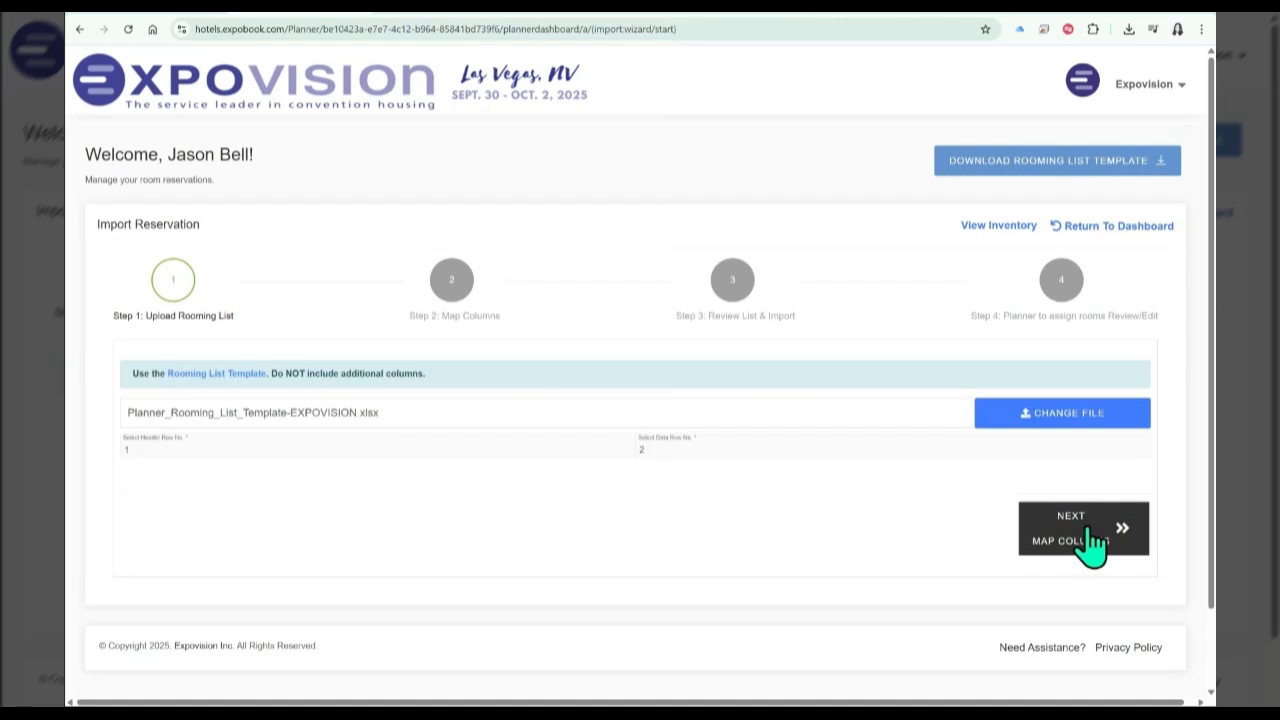
Accept the matched template columns and import the reviewed rooming list for room assignment.
{"action": "left_click", "coordinate": [1092, 543]}
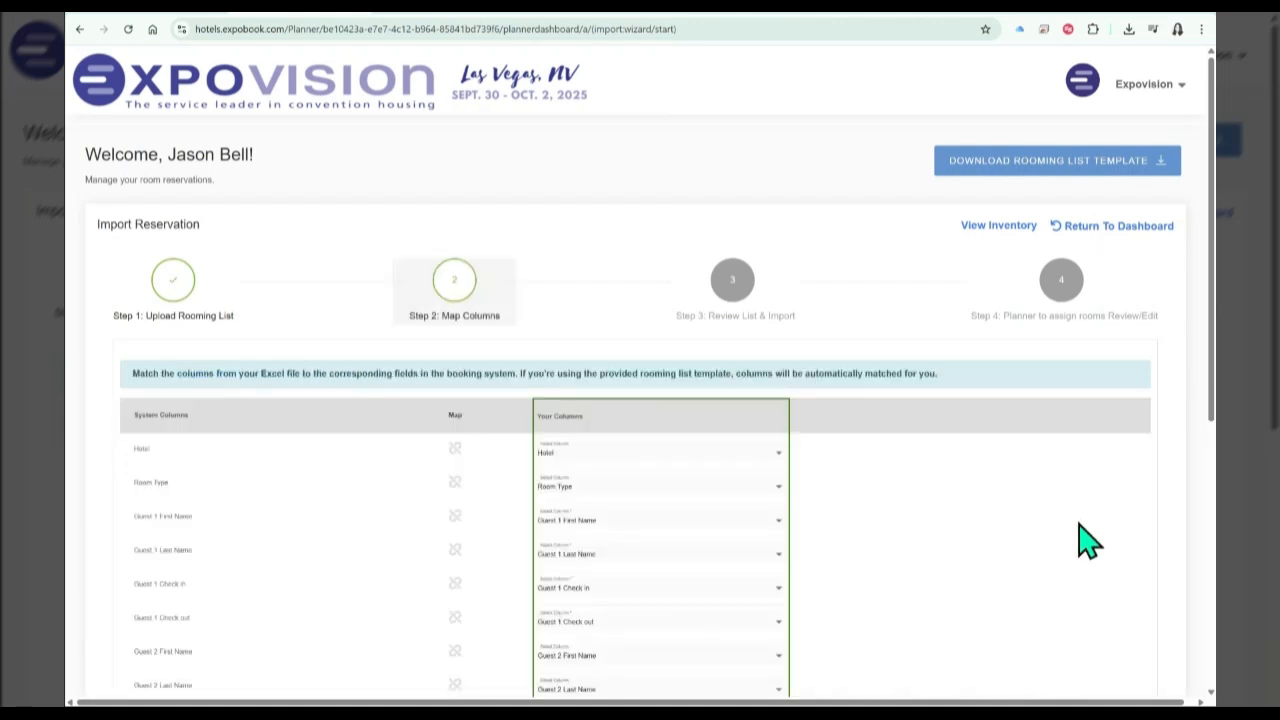
{"action": "scroll", "coordinate": [1080, 537], "scroll_direction": "down", "scroll_amount": 5}
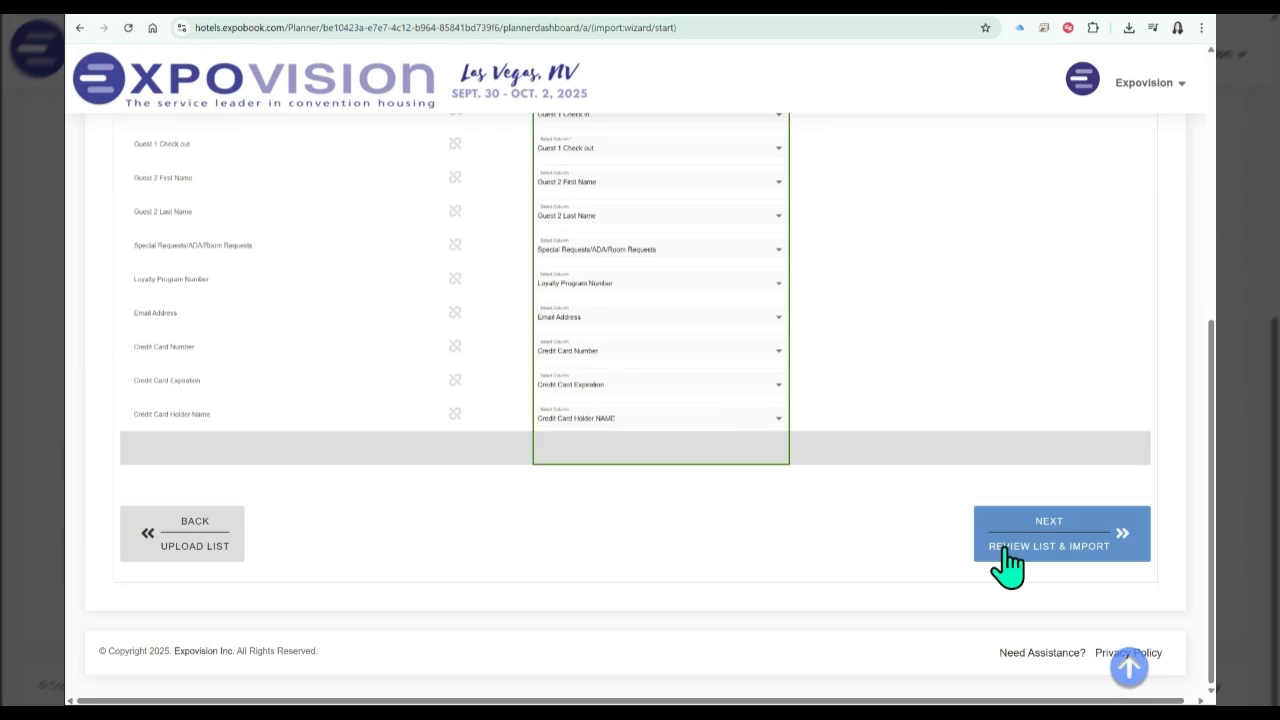
{"action": "left_click", "coordinate": [1008, 546]}
{"action": "scroll", "coordinate": [1078, 535], "scroll_direction": "down", "scroll_amount": 3}
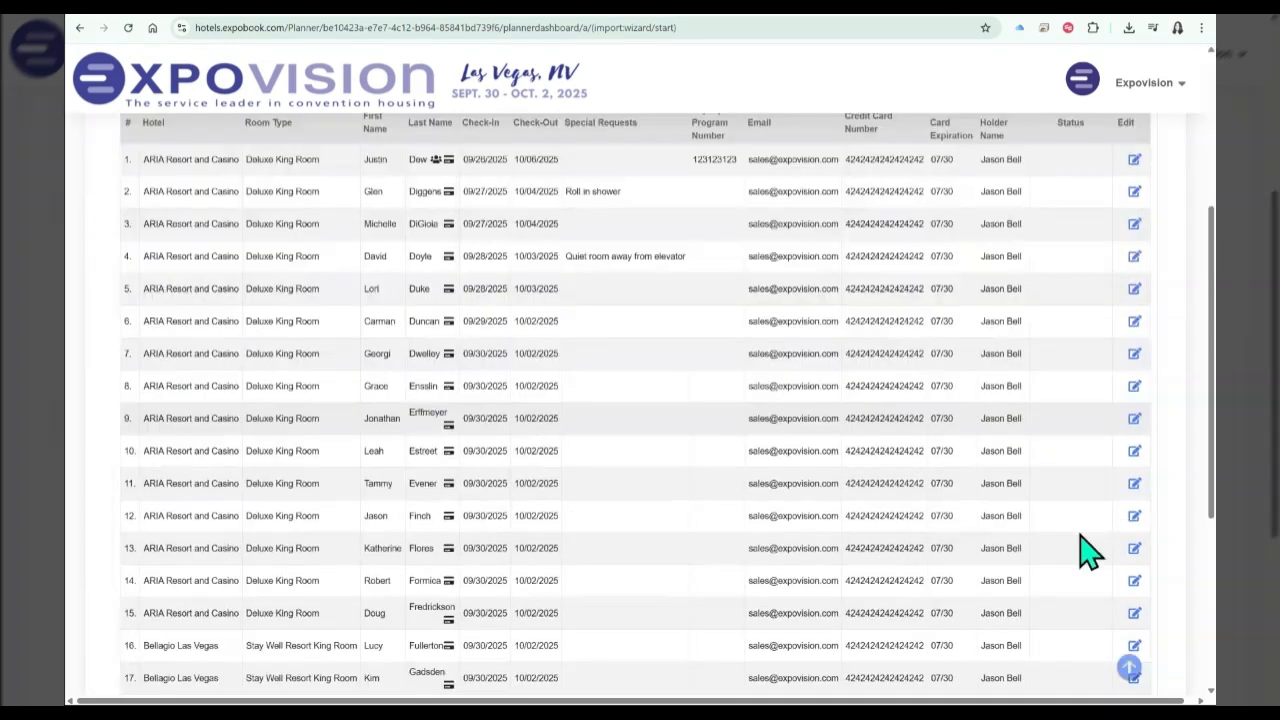
{"action": "scroll", "coordinate": [1088, 549], "scroll_direction": "down", "scroll_amount": 3}
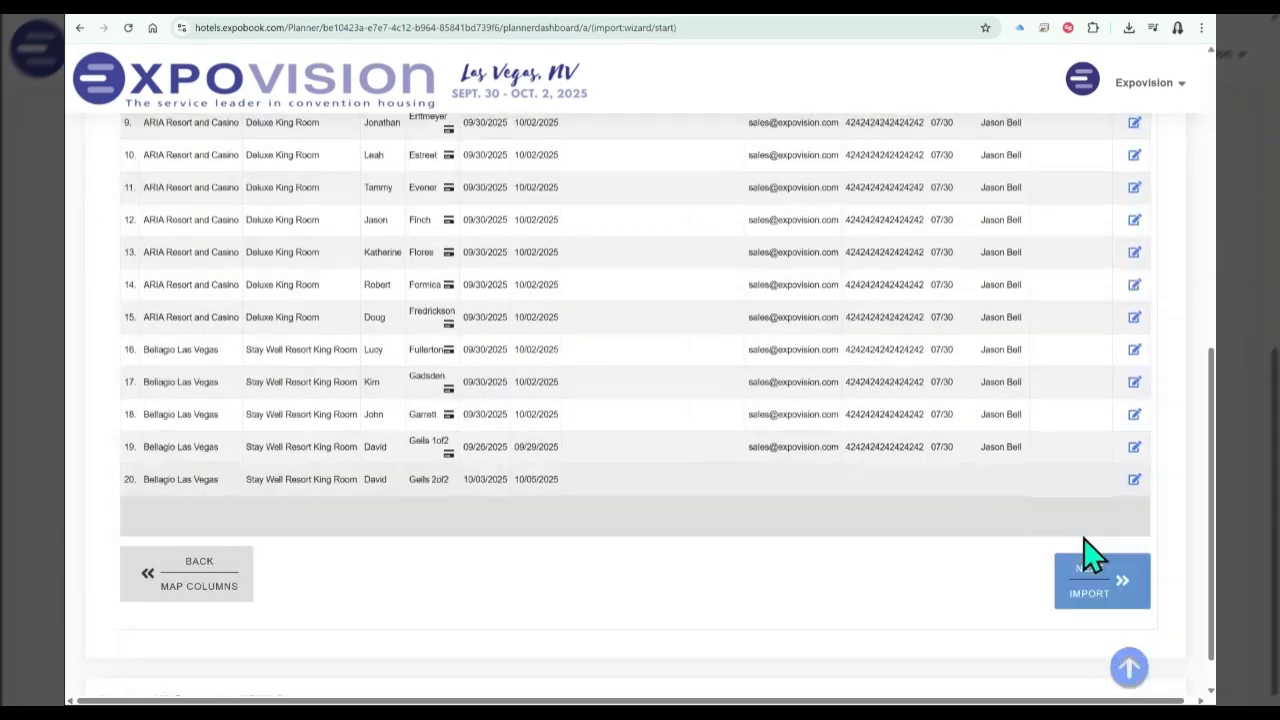
{"action": "left_click", "coordinate": [1105, 600]}
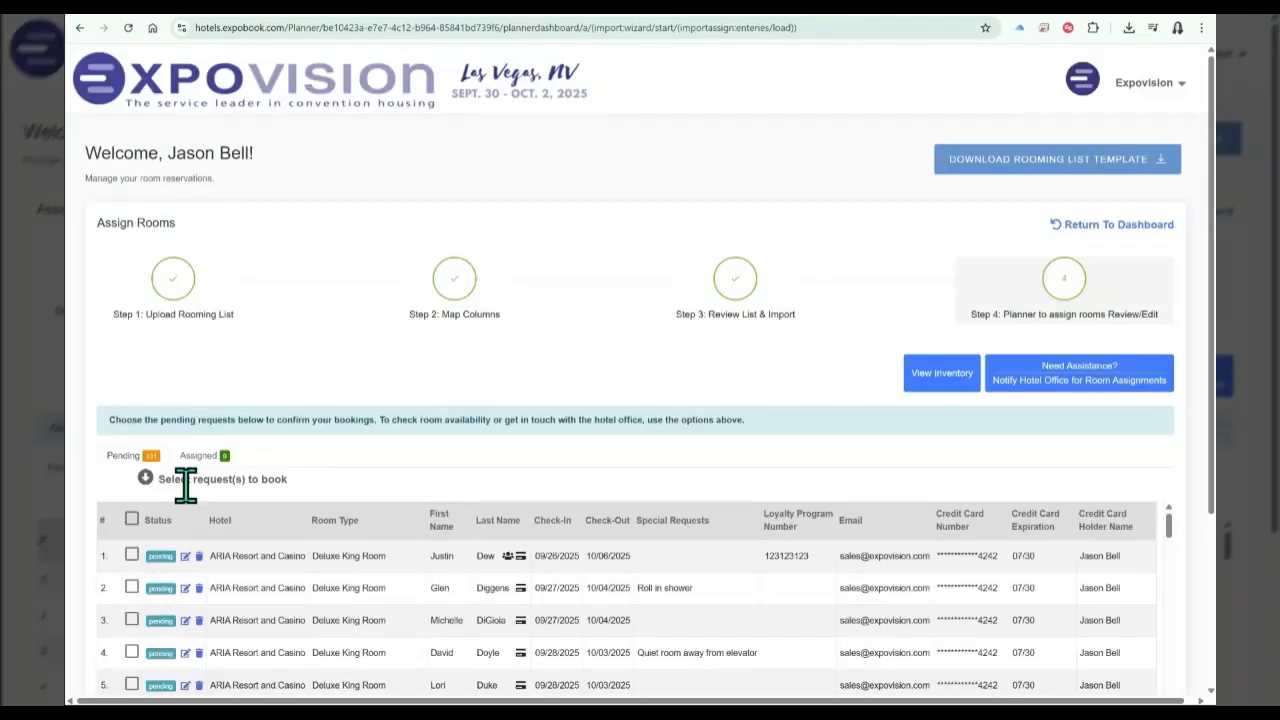
{"action": "scroll", "coordinate": [455, 572], "scroll_direction": "down", "scroll_amount": 2}
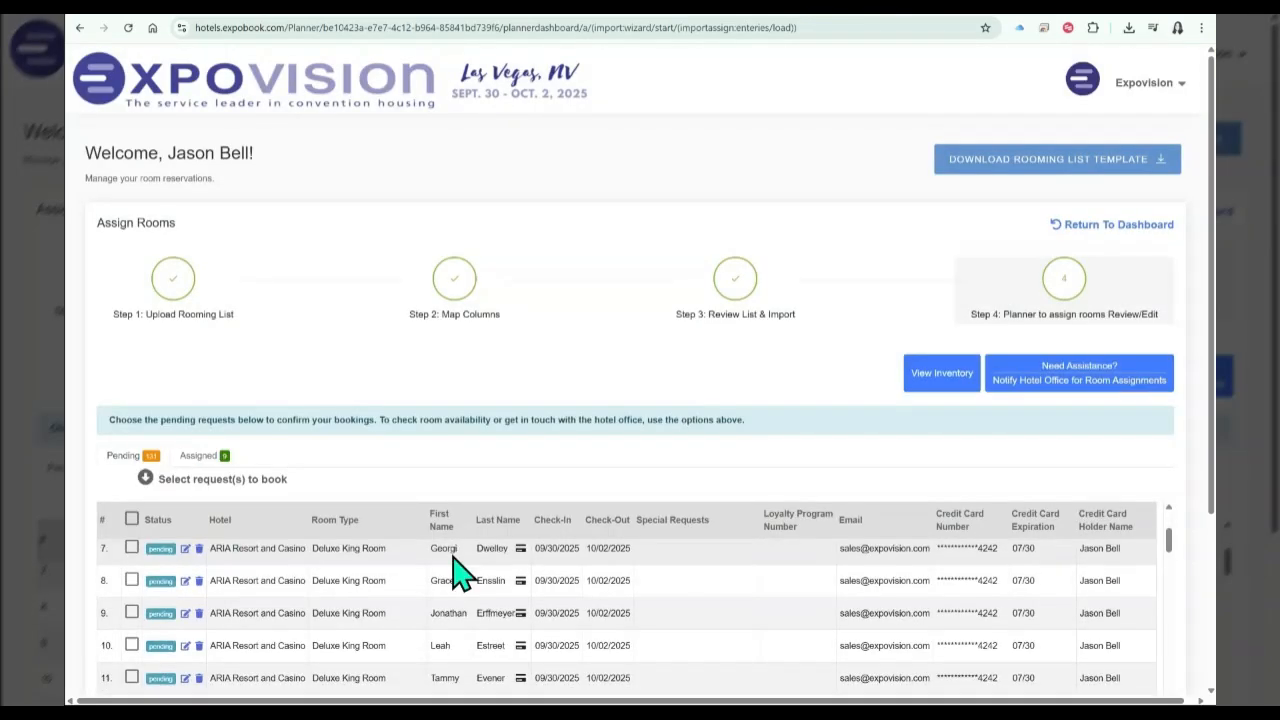
{"action": "scroll", "coordinate": [1000, 590], "scroll_direction": "down", "scroll_amount": 1}
{"action": "scroll", "coordinate": [1000, 588], "scroll_direction": "up", "scroll_amount": 3}
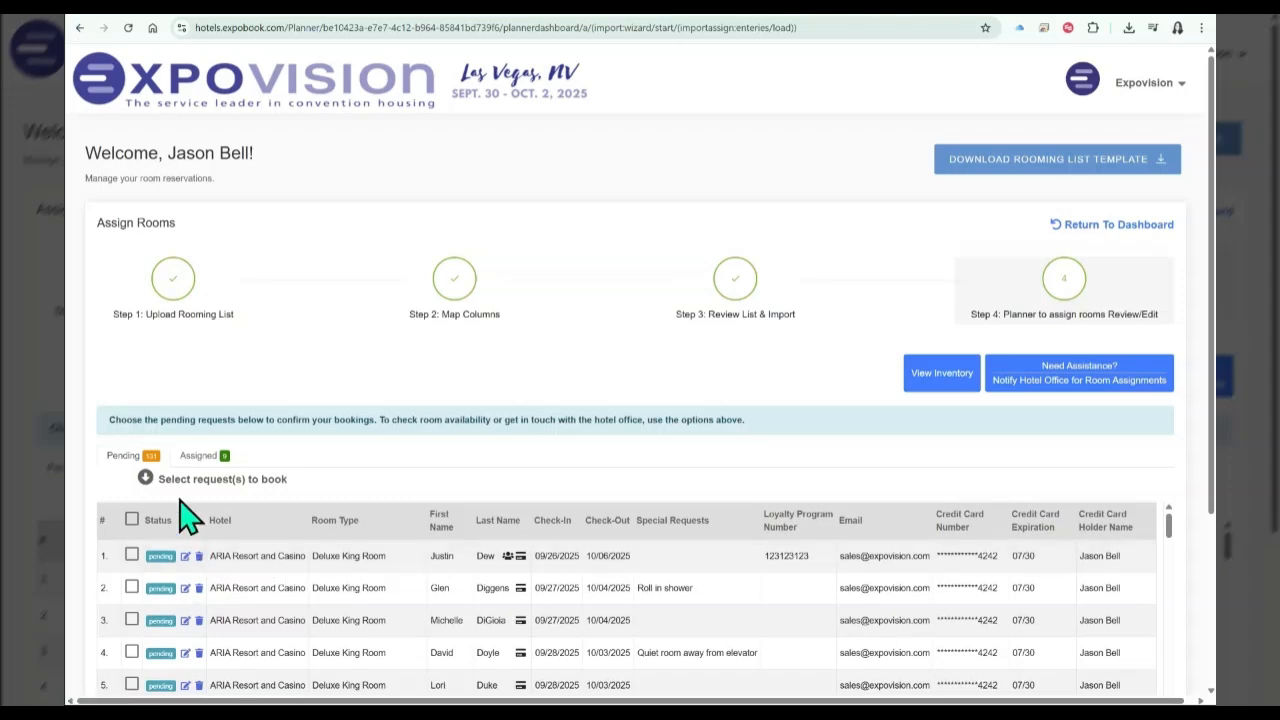
{"action": "left_click", "coordinate": [131, 521]}
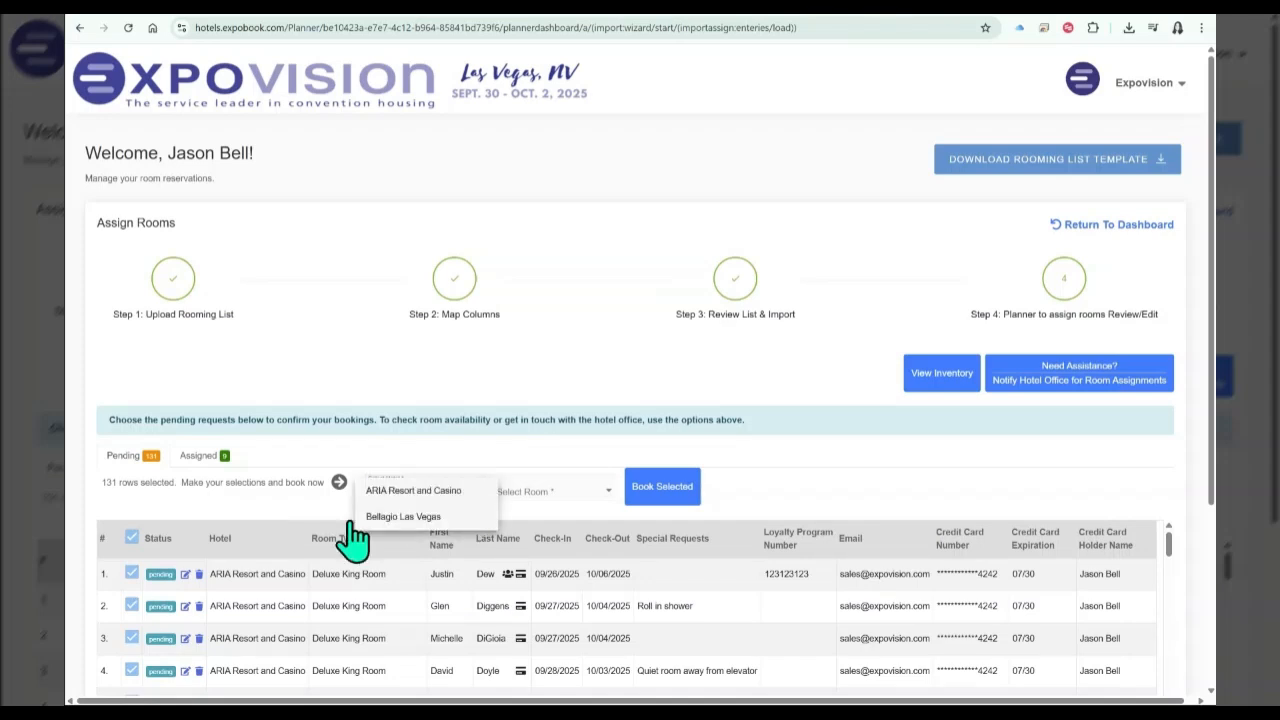
{"action": "left_click", "coordinate": [149, 522]}
{"action": "left_click", "coordinate": [131, 537]}
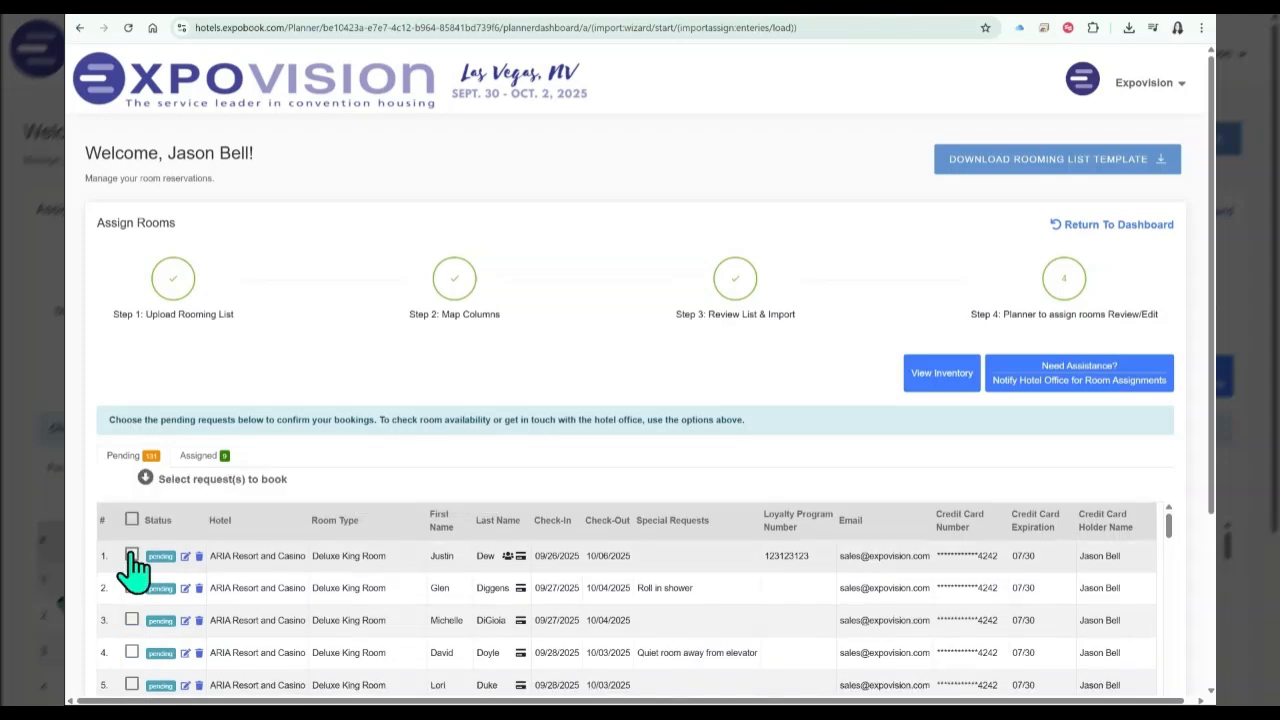
Book the first pending request into a Deluxe King Room at ARIA Resort and Casino and return to the dashboard.
{"action": "left_click", "coordinate": [131, 556]}
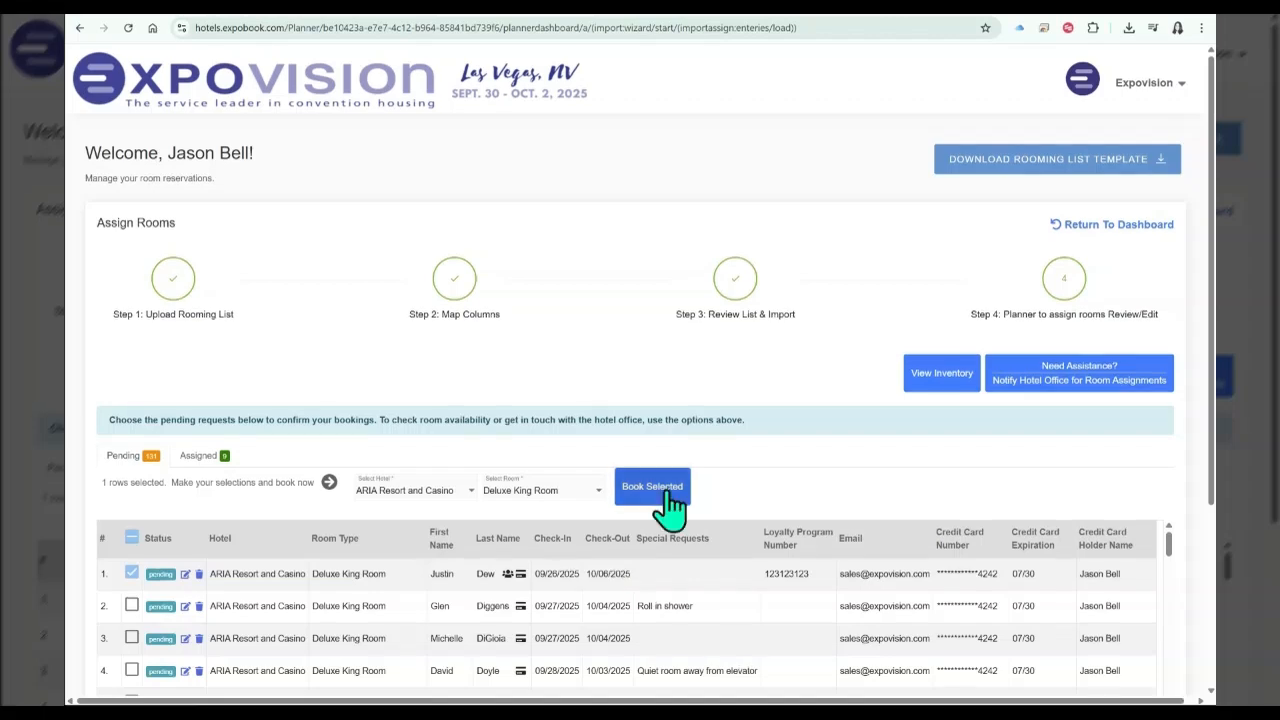
{"action": "left_click", "coordinate": [660, 490]}
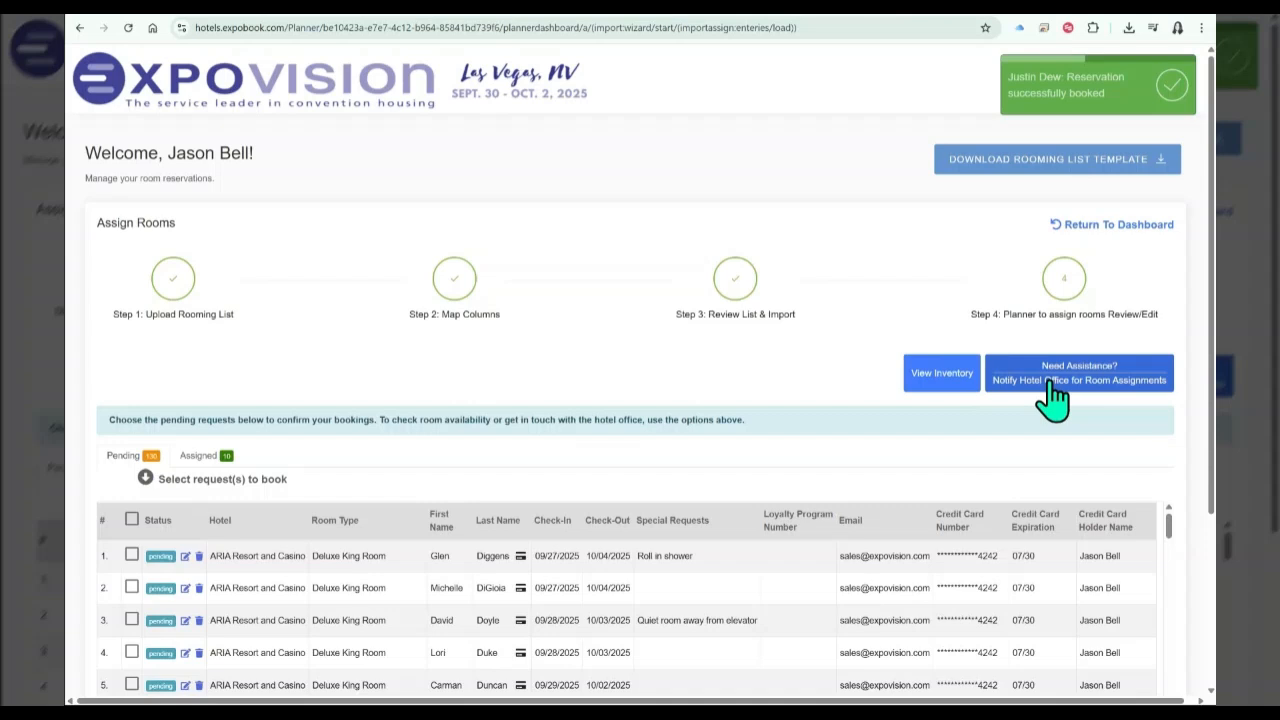
{"action": "left_click", "coordinate": [1106, 240]}
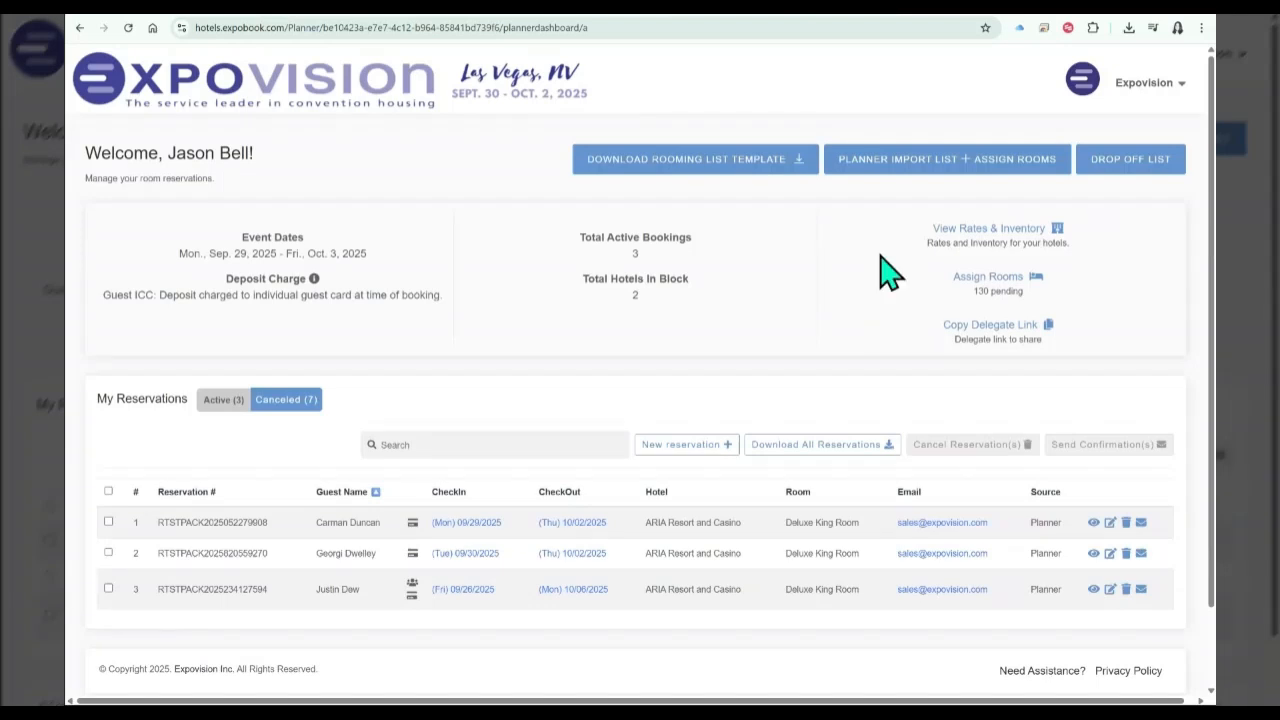
Sort the reservations by check-in and check-out date, and view the canceled reservations before returning to the active ones.
{"action": "left_click", "coordinate": [448, 492]}
{"action": "left_click", "coordinate": [560, 492]}
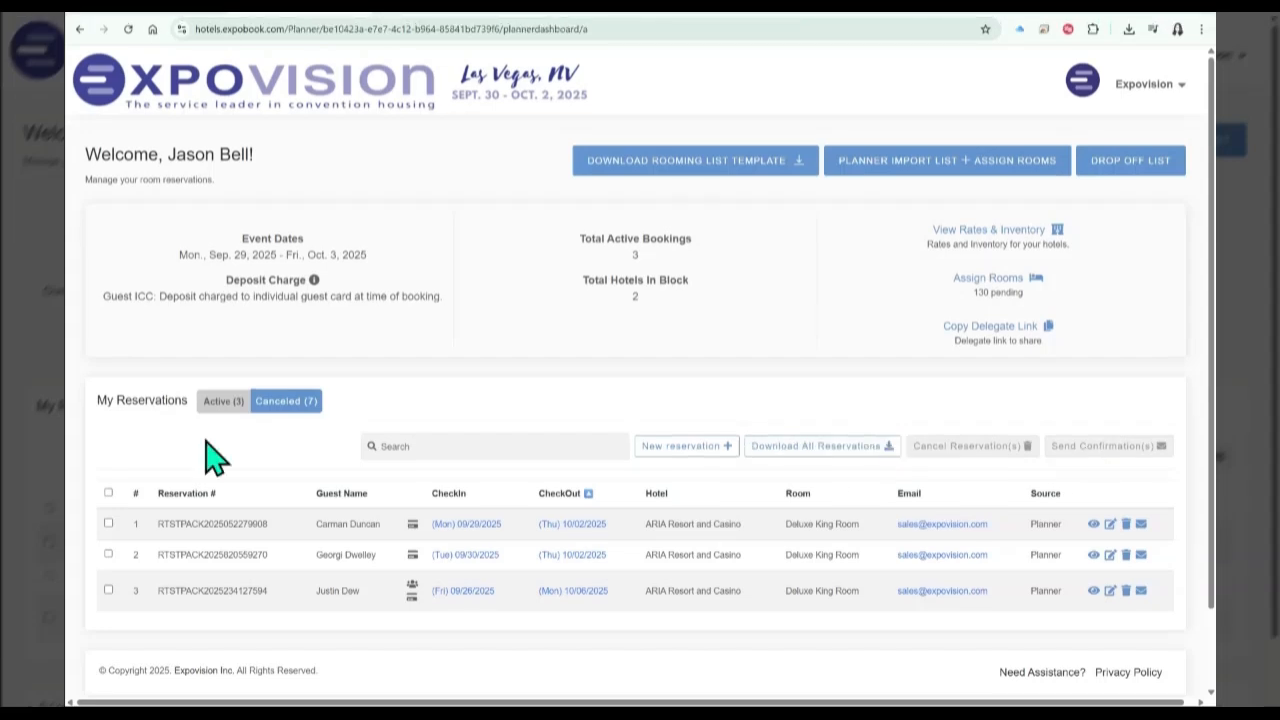
{"action": "left_click", "coordinate": [300, 404]}
{"action": "scroll", "coordinate": [312, 403], "scroll_direction": "down", "scroll_amount": 2}
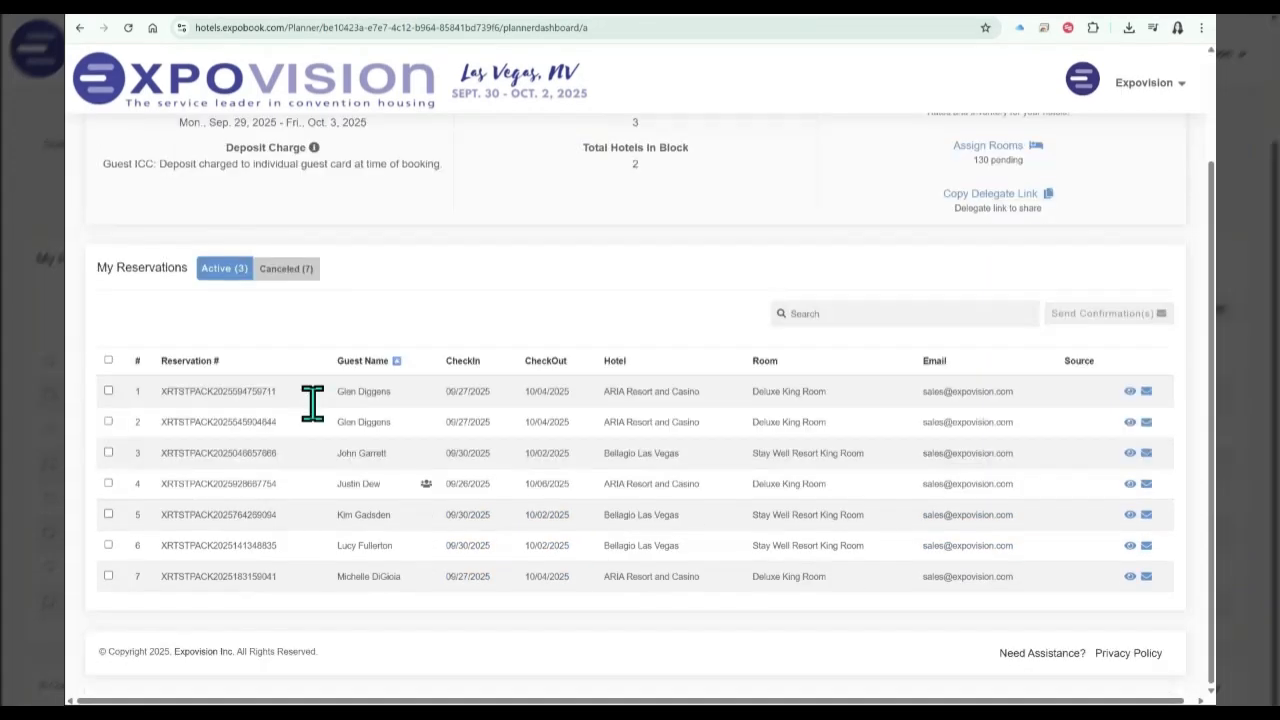
{"action": "scroll", "coordinate": [312, 403], "scroll_direction": "up", "scroll_amount": 2}
{"action": "left_click", "coordinate": [228, 405]}
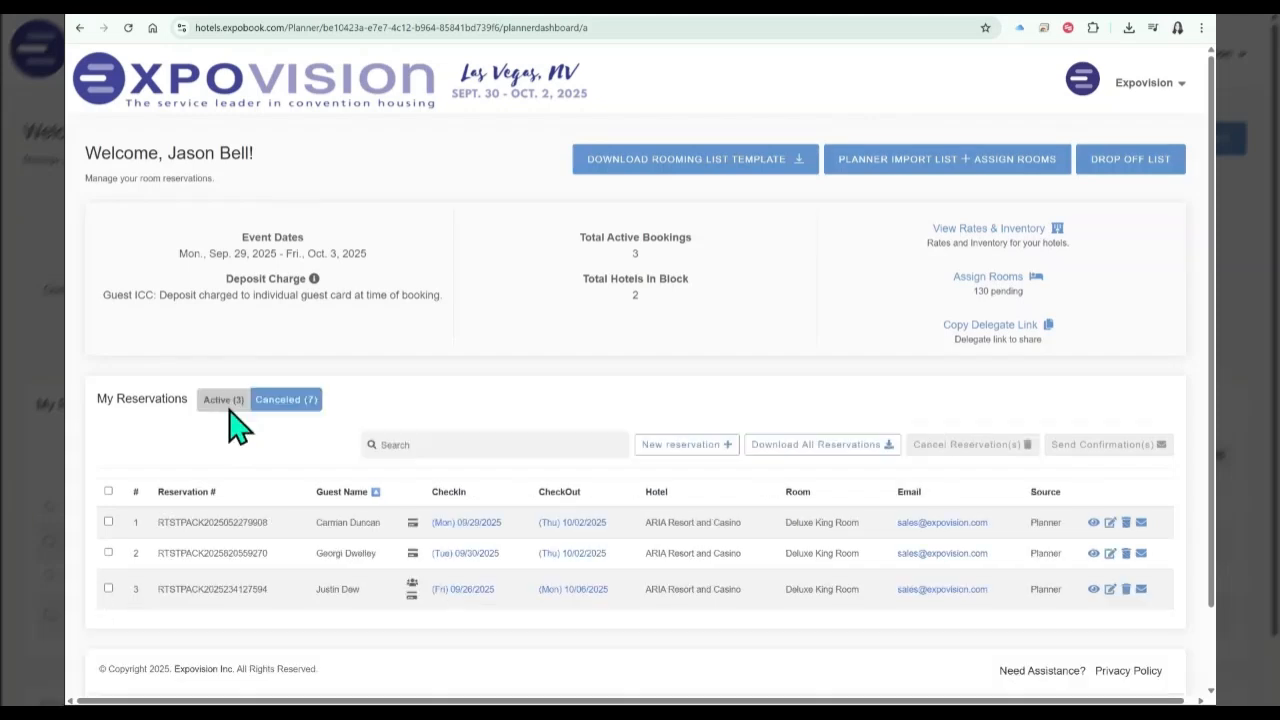